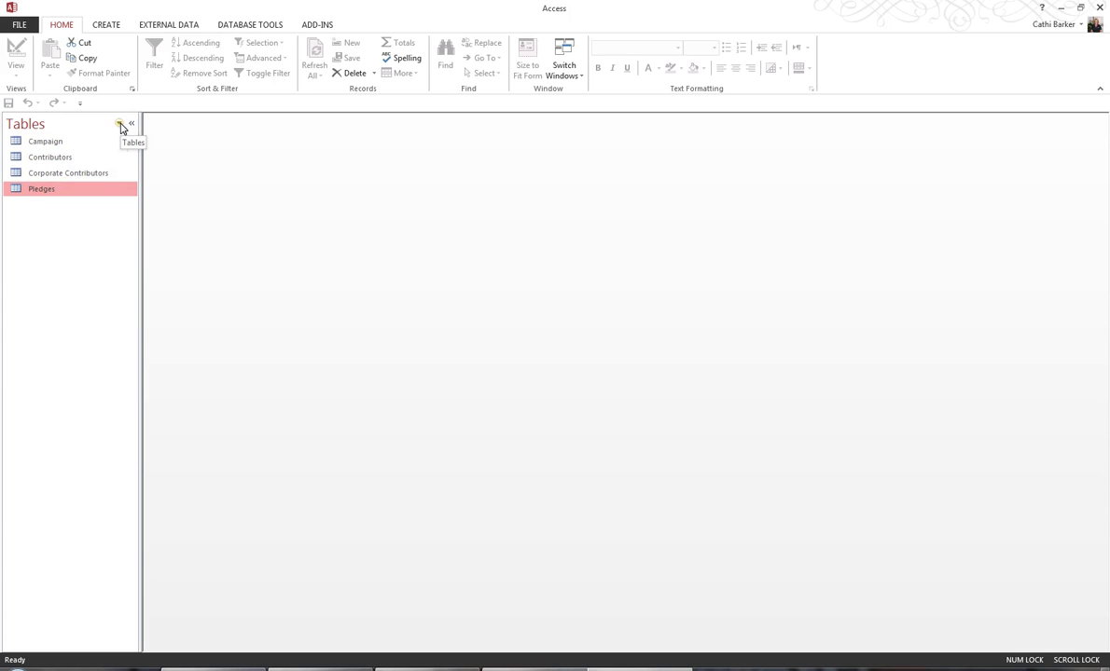
# List all Access objects in the navigation pane and open the existing qryCorporateContributorsWithoutPledges query in Design View.
pyautogui.click(119, 124)
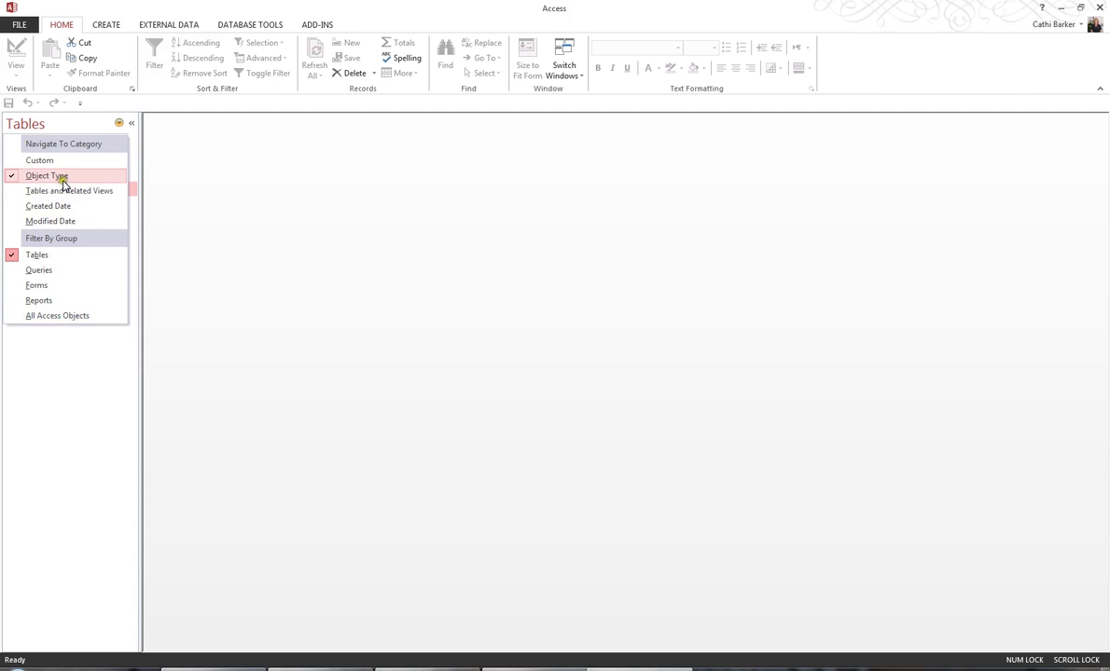
pyautogui.moveTo(62, 177); pyautogui.dragTo(56, 315)
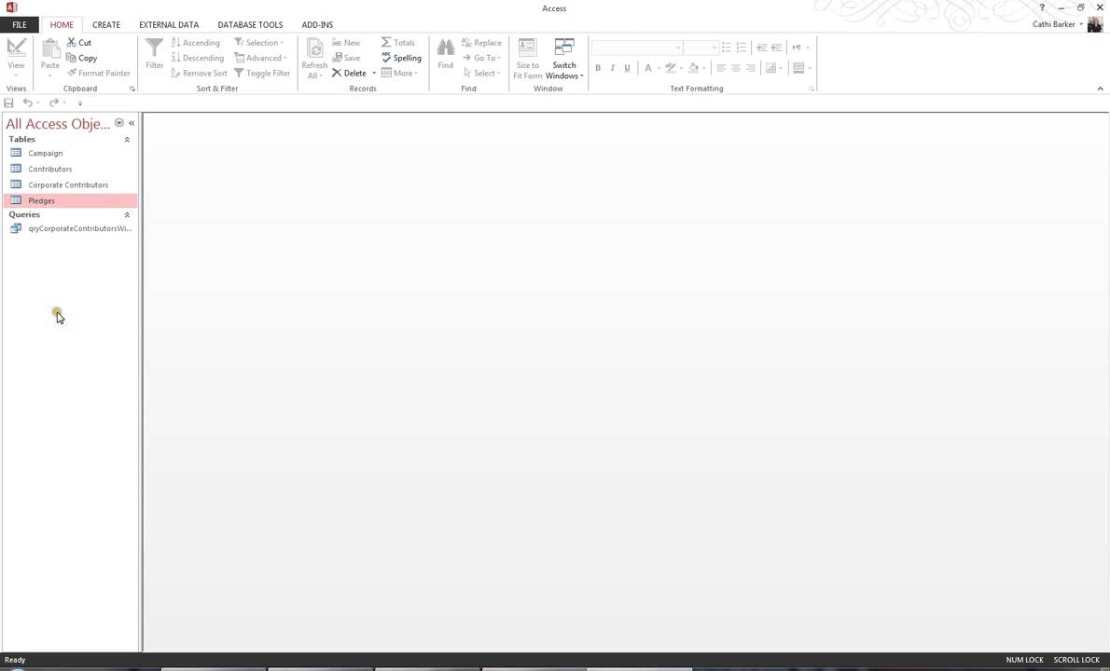
pyautogui.rightClick(66, 229)
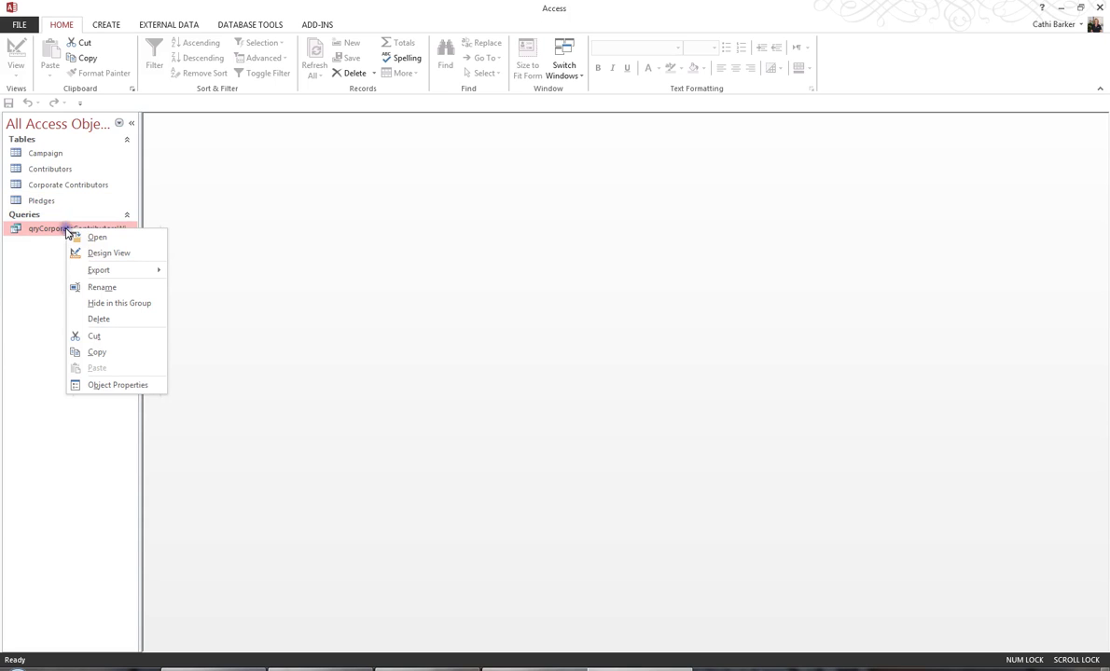
pyautogui.click(102, 254)
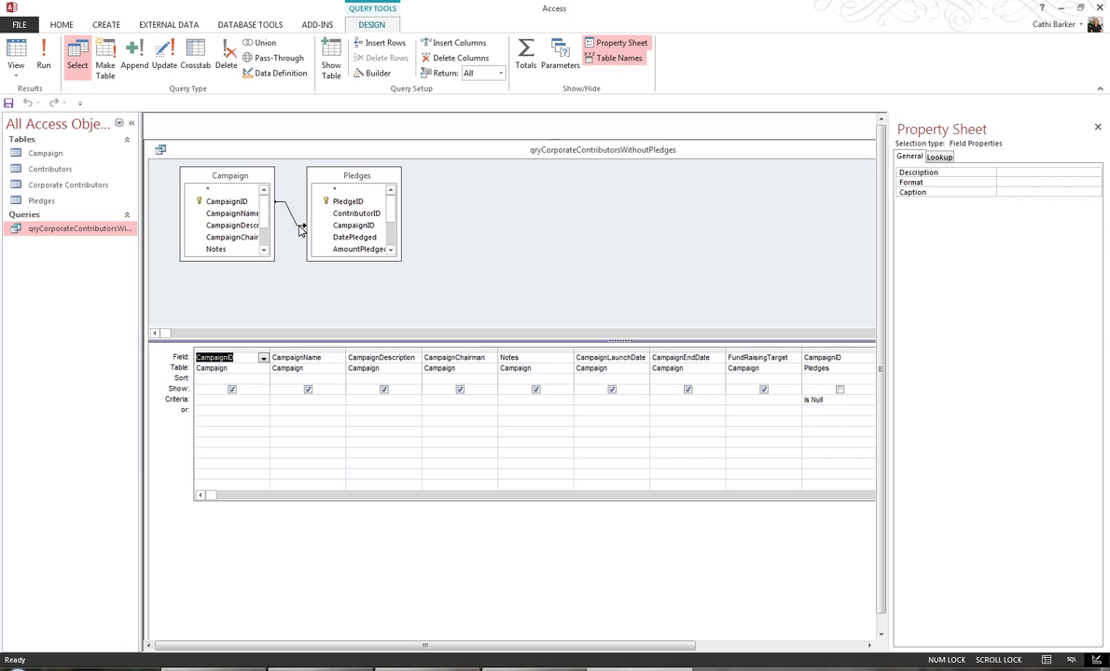
# Review the join properties between the Campaign and Pledges tables, keeping the existing join type.
pyautogui.click(297, 225)
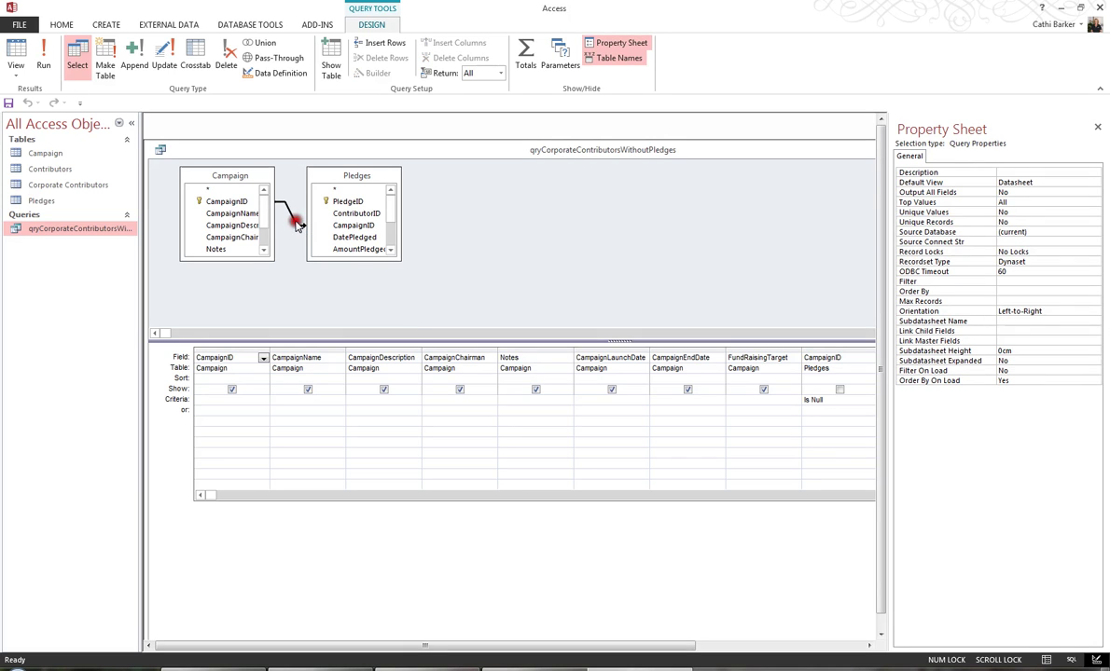
pyautogui.doubleClick(297, 225)
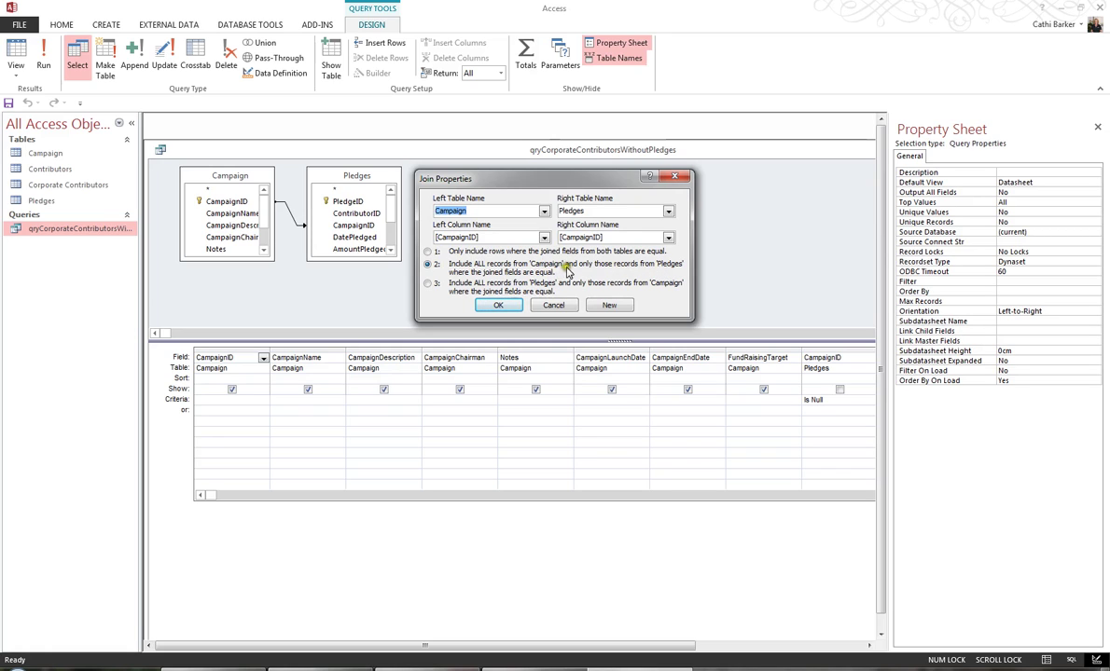
pyautogui.click(497, 305)
# View the query's results in Datasheet View and close the query without saving design changes.
pyautogui.click(16, 57)
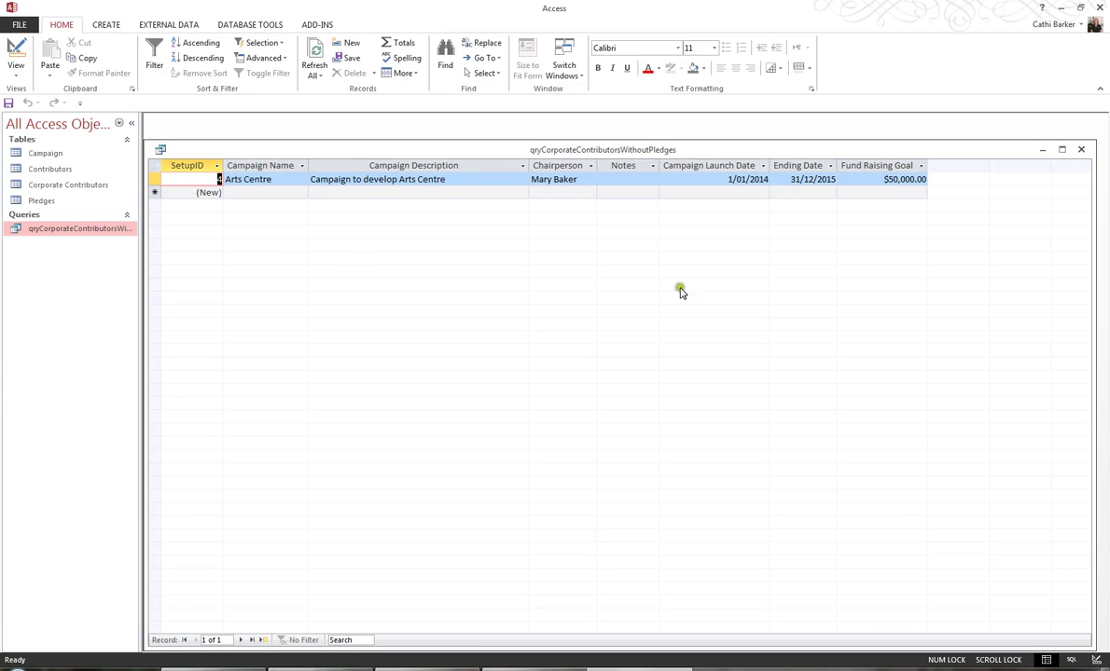
pyautogui.click(1080, 150)
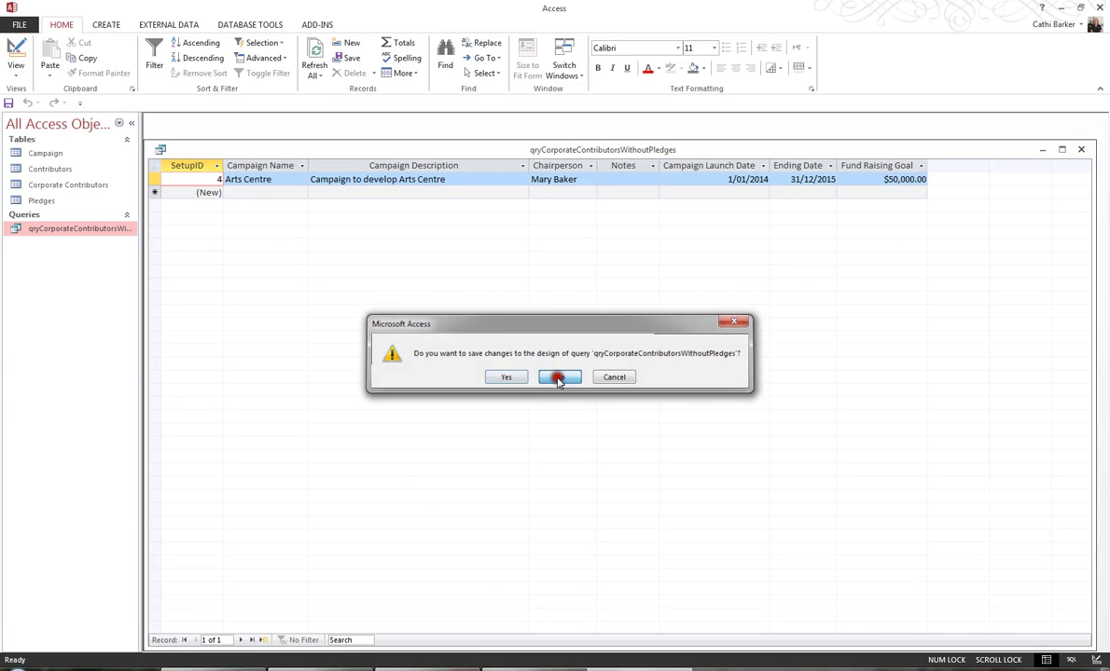
pyautogui.click(559, 377)
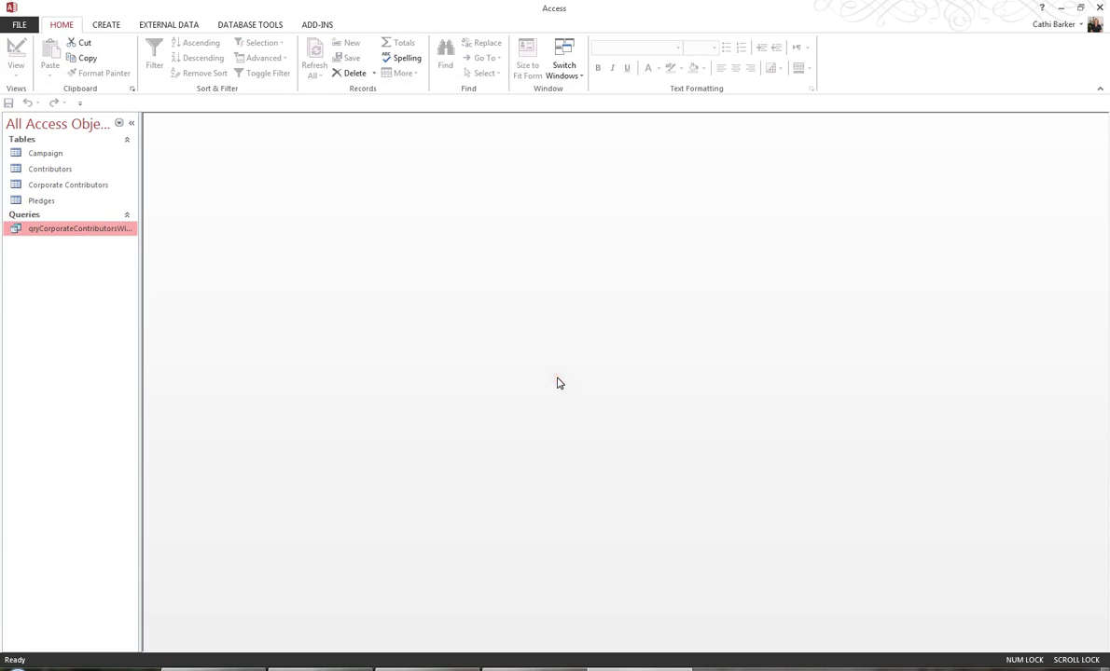
# Create a new query in Design View with the Contributors, Pledges and Campaign tables, and remove the duplicate Campaign table.
pyautogui.click(107, 25)
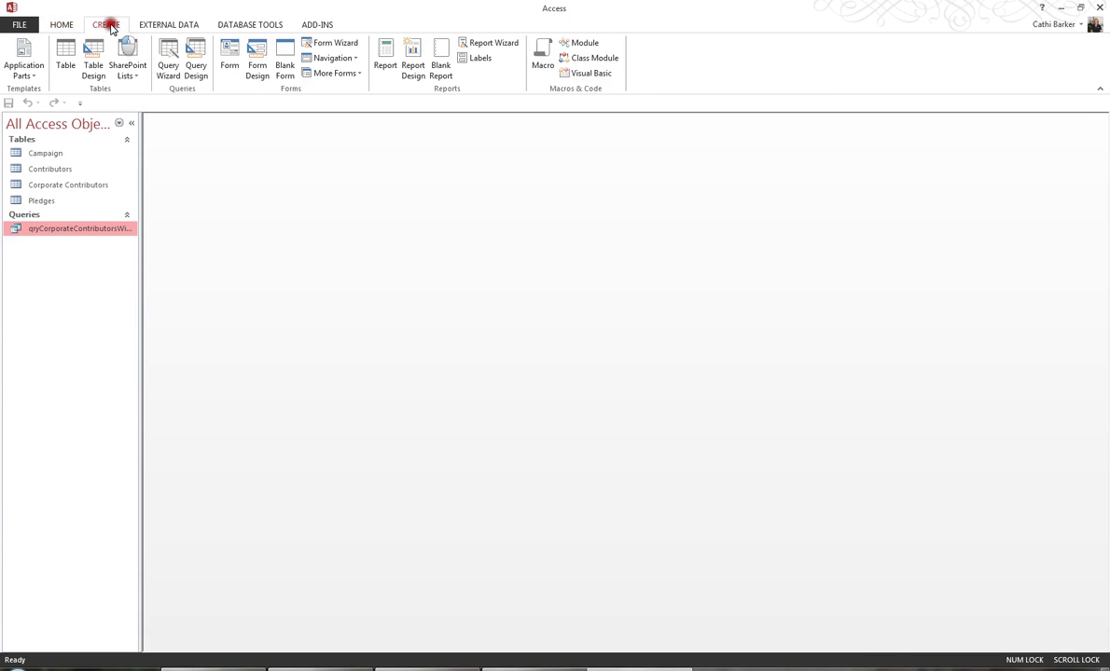
pyautogui.click(196, 64)
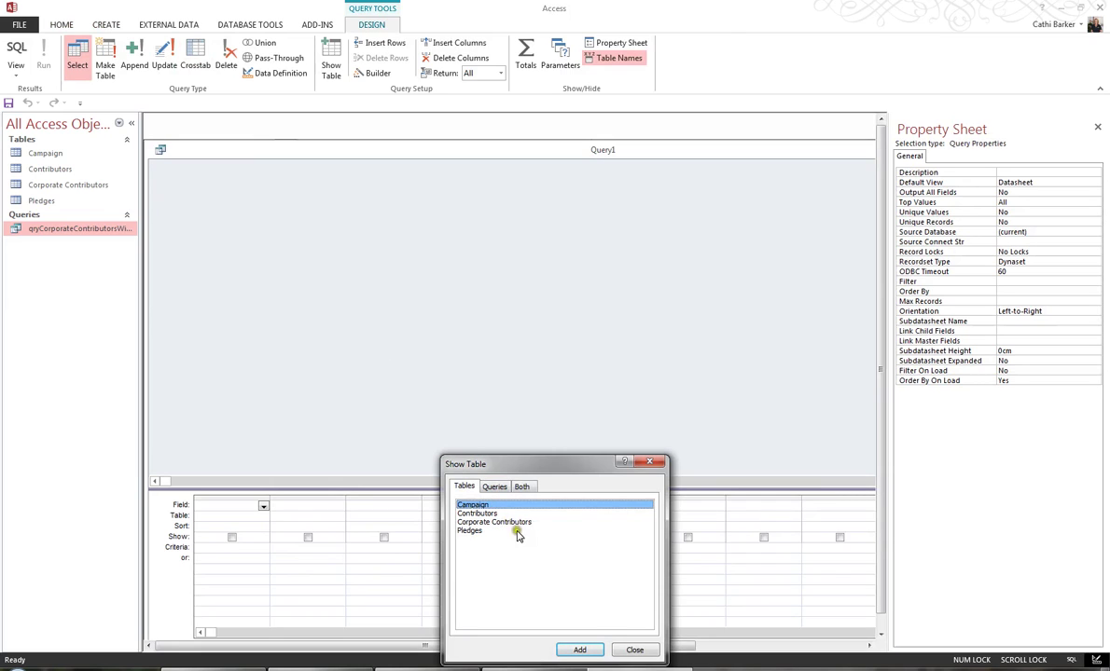
pyautogui.click(489, 514)
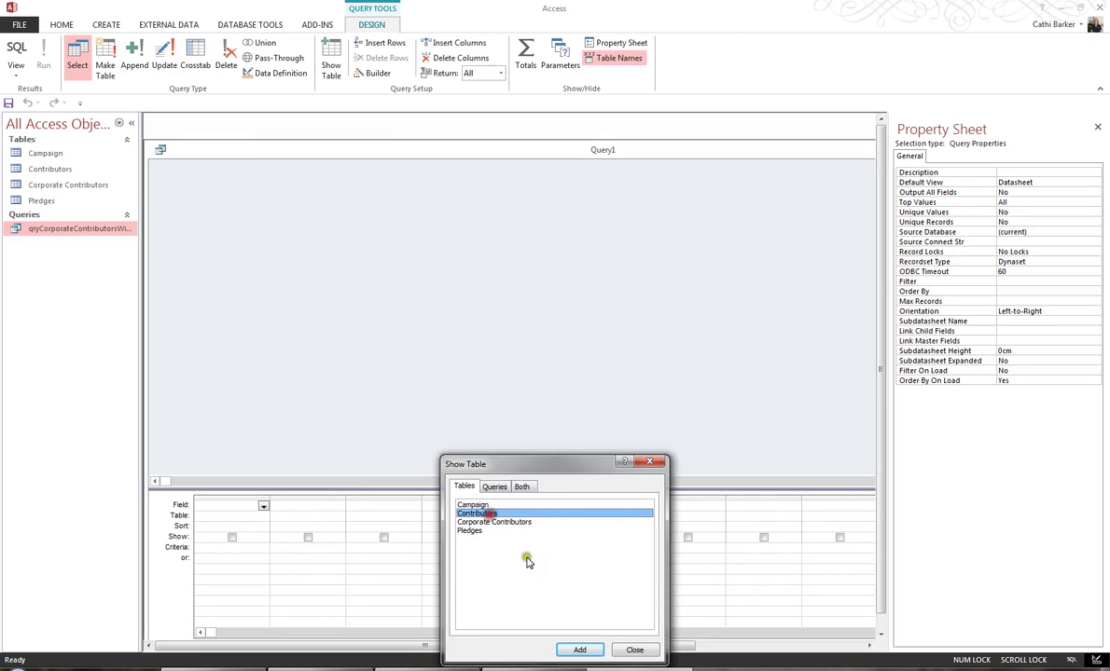
pyautogui.click(579, 650)
pyautogui.click(480, 531)
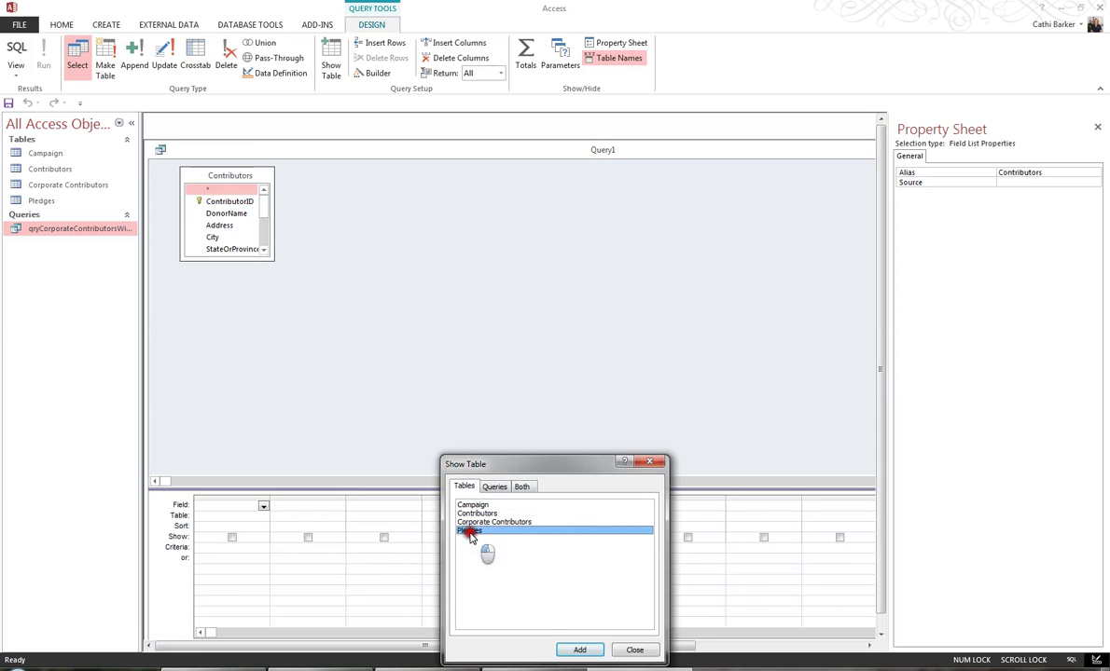
pyautogui.click(579, 650)
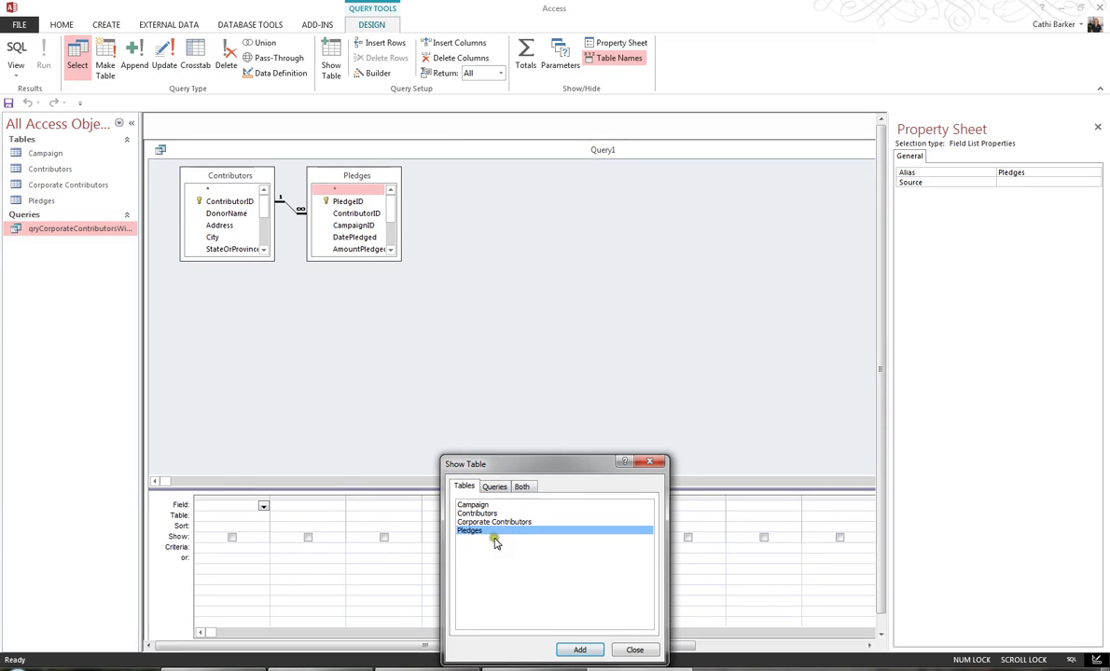
pyautogui.click(474, 505)
pyautogui.click(585, 653)
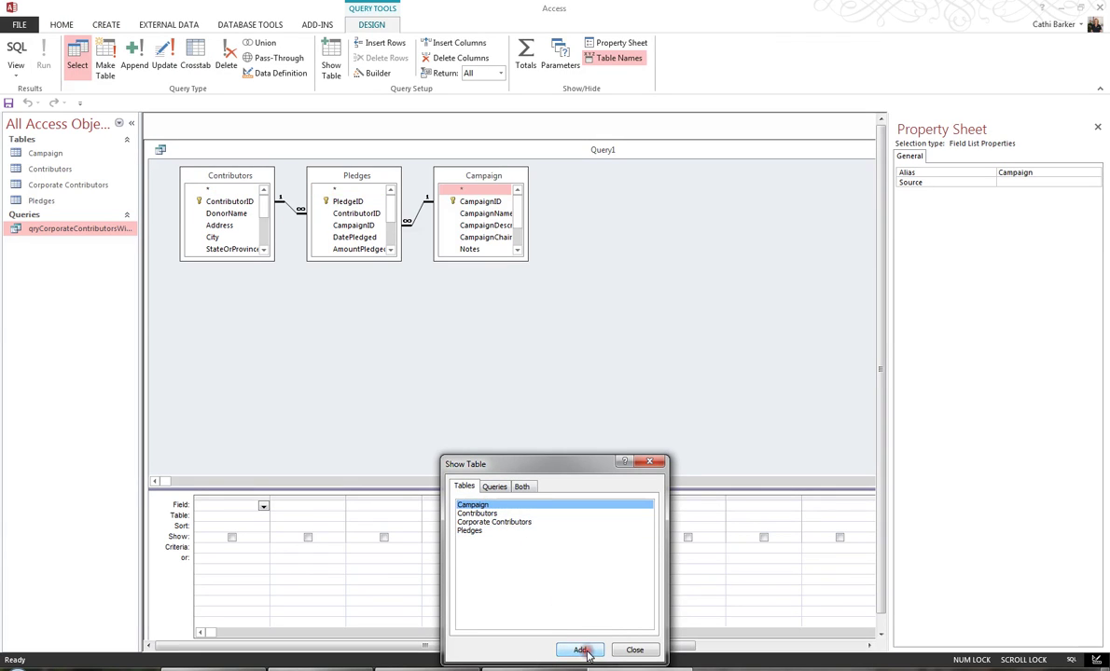
pyautogui.click(580, 649)
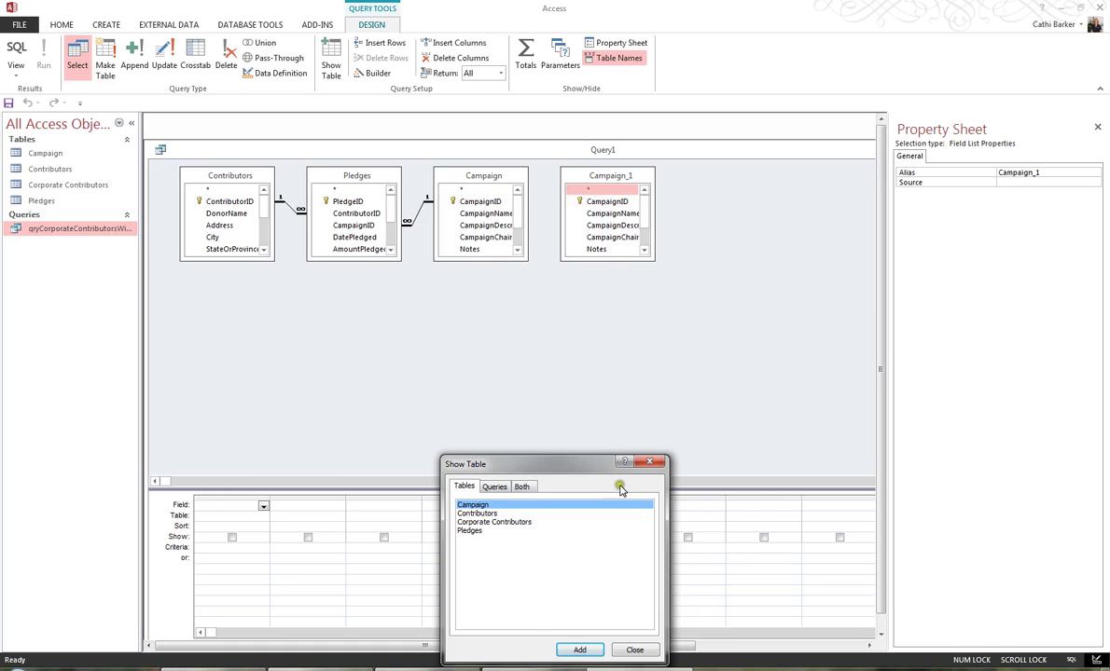
pyautogui.click(634, 650)
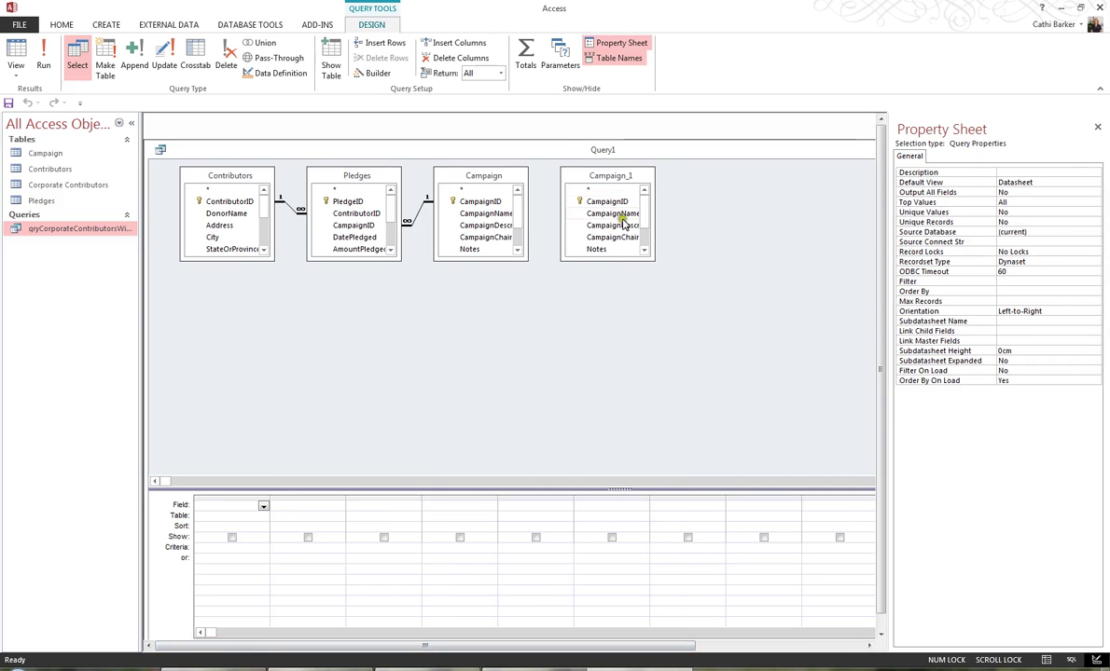
pyautogui.click(613, 176)
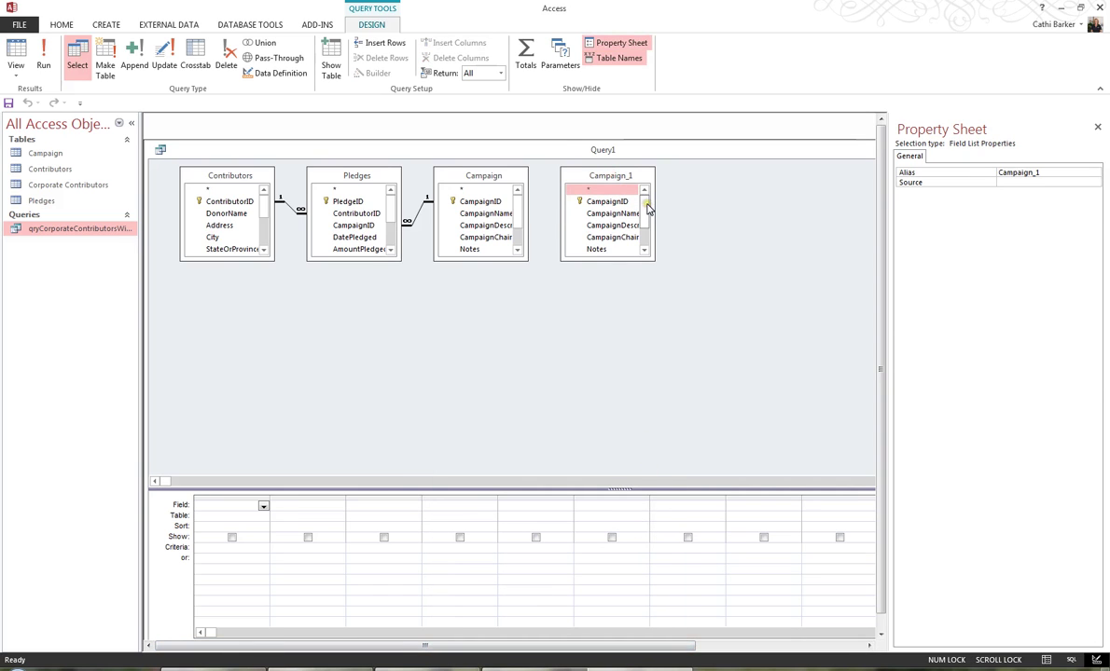
pyautogui.press('Delete')
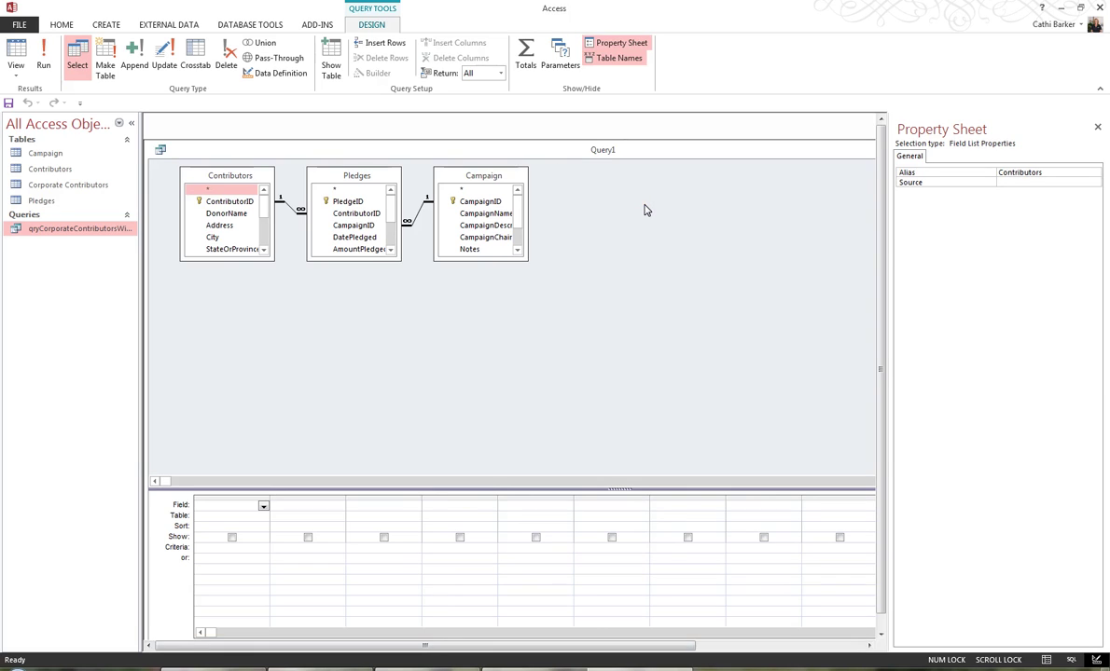
# Add the DonorName, DatePledged and CampaignName fields to the query and view its results in Datasheet View.
pyautogui.doubleClick(226, 214)
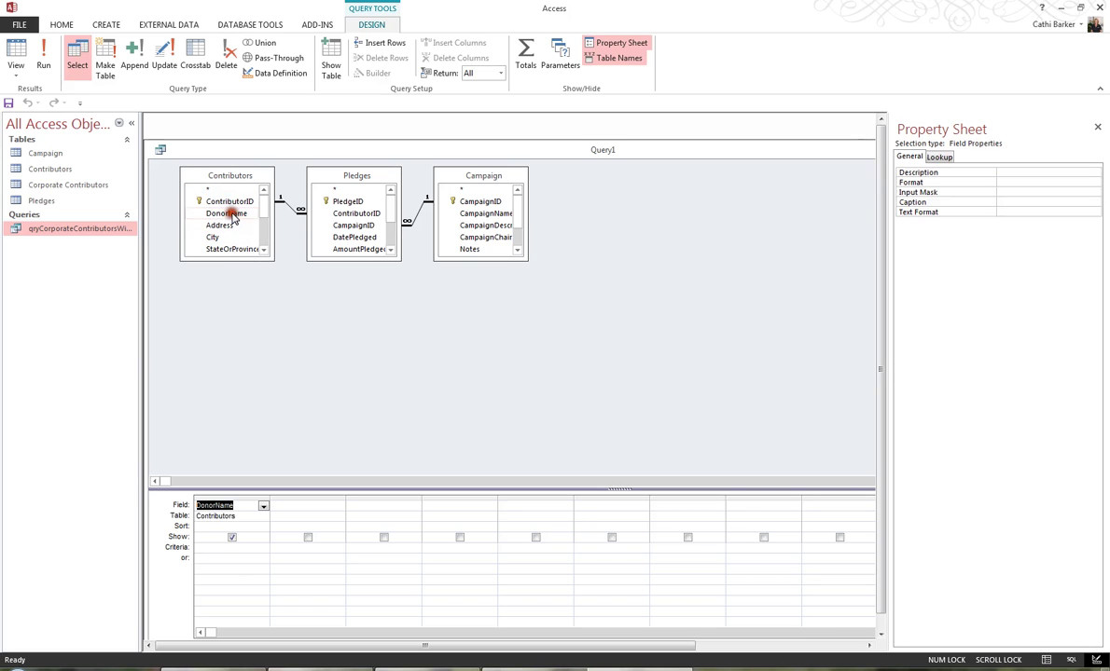
pyautogui.doubleClick(356, 238)
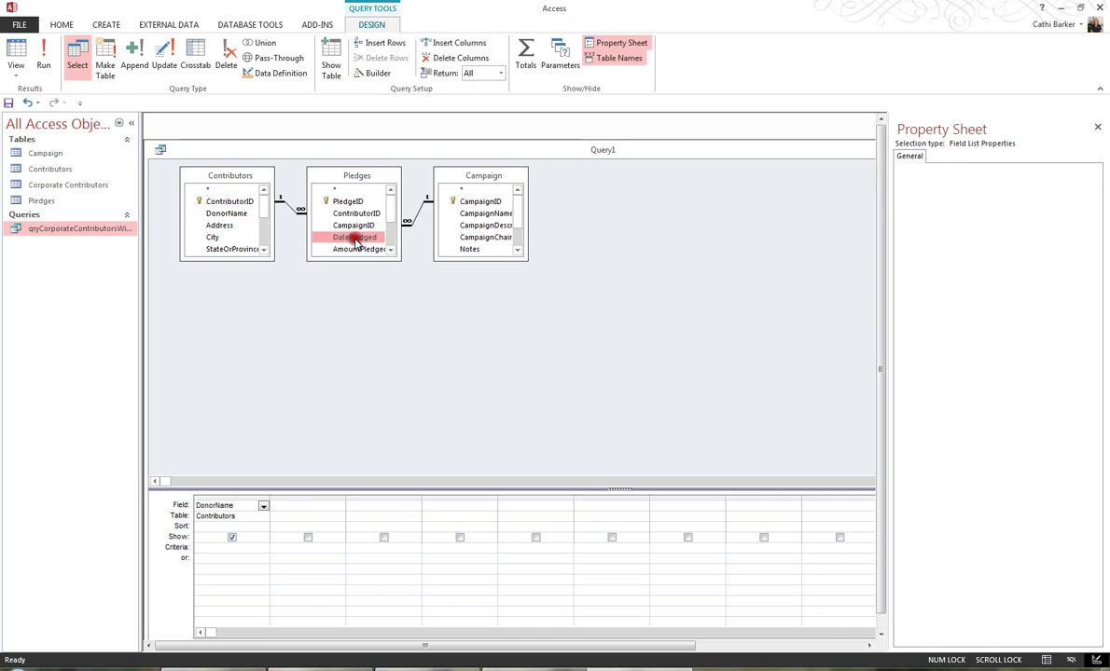
pyautogui.doubleClick(481, 215)
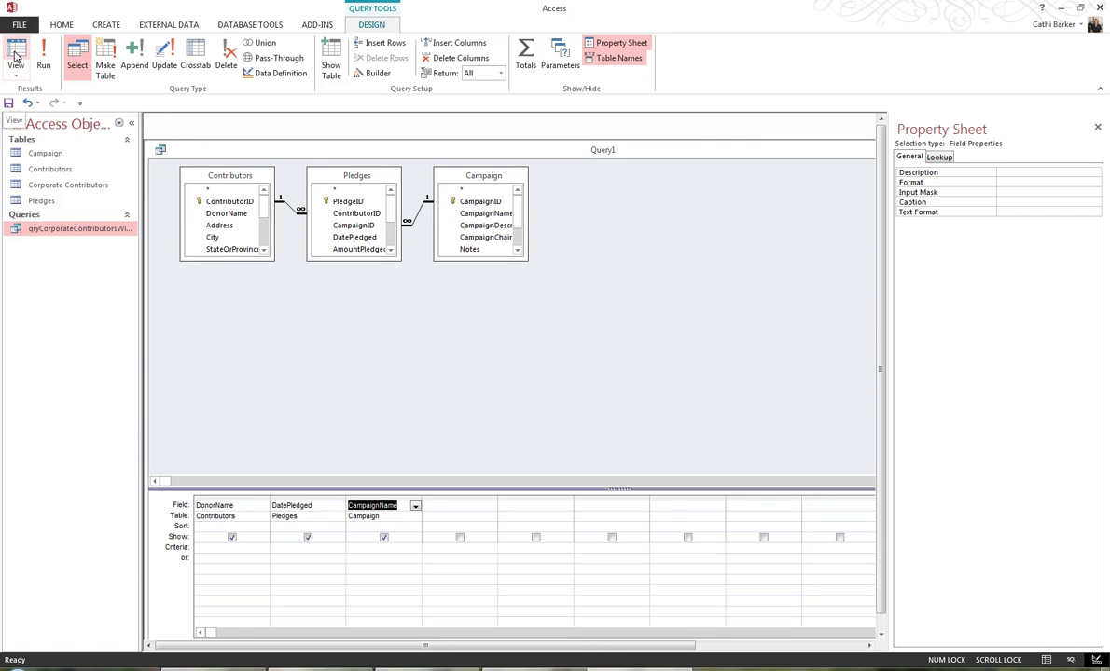
pyautogui.click(15, 56)
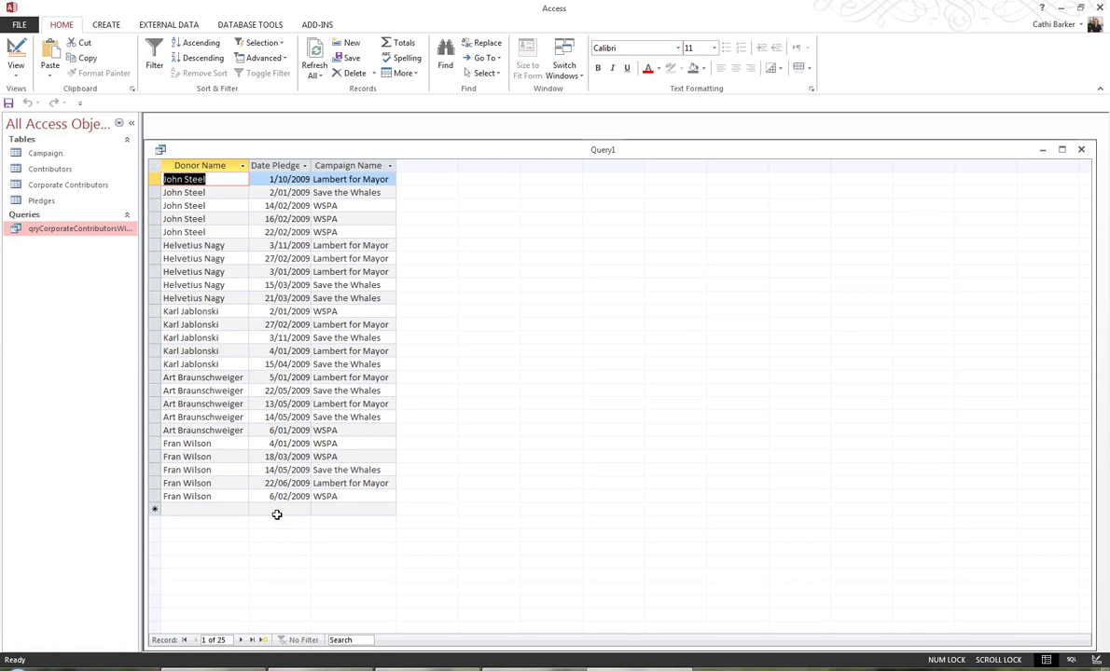
# In Design View, set the Campaign–Pledges join to include all records from Campaign and only matching records from Pledges.
pyautogui.click(16, 54)
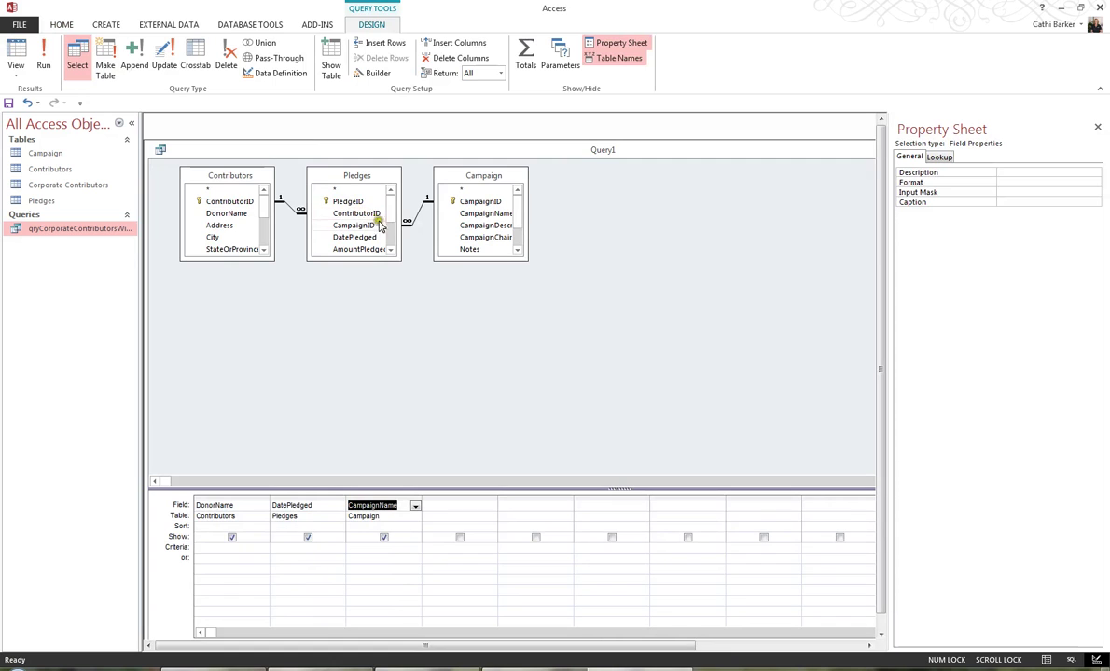
pyautogui.click(414, 218)
pyautogui.doubleClick(418, 220)
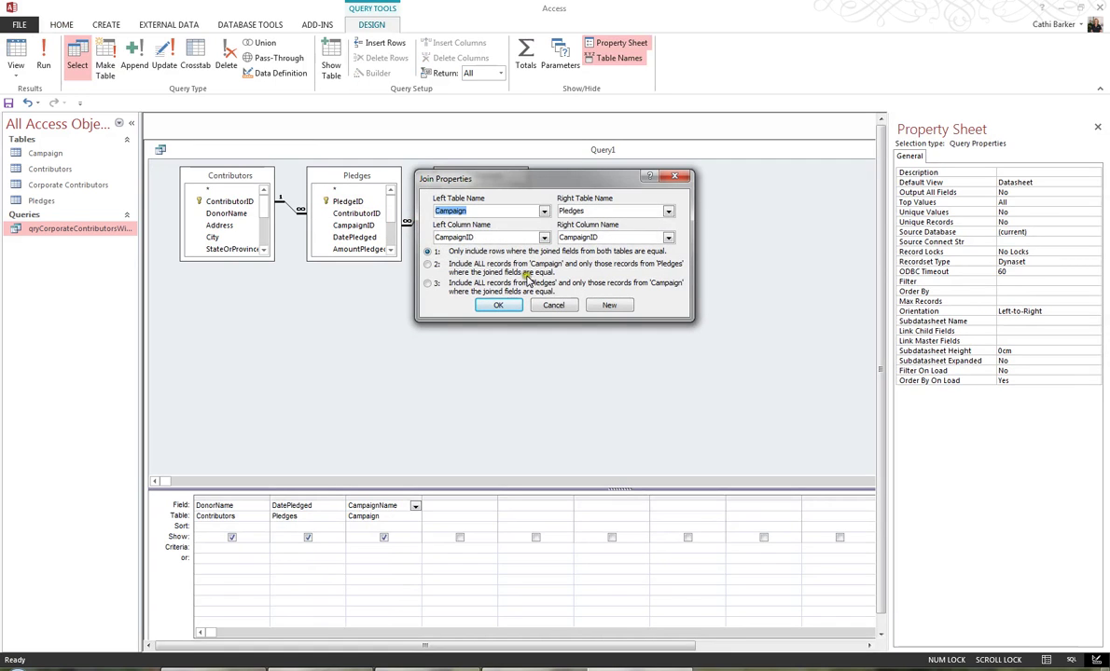
pyautogui.moveTo(511, 185); pyautogui.dragTo(653, 189)
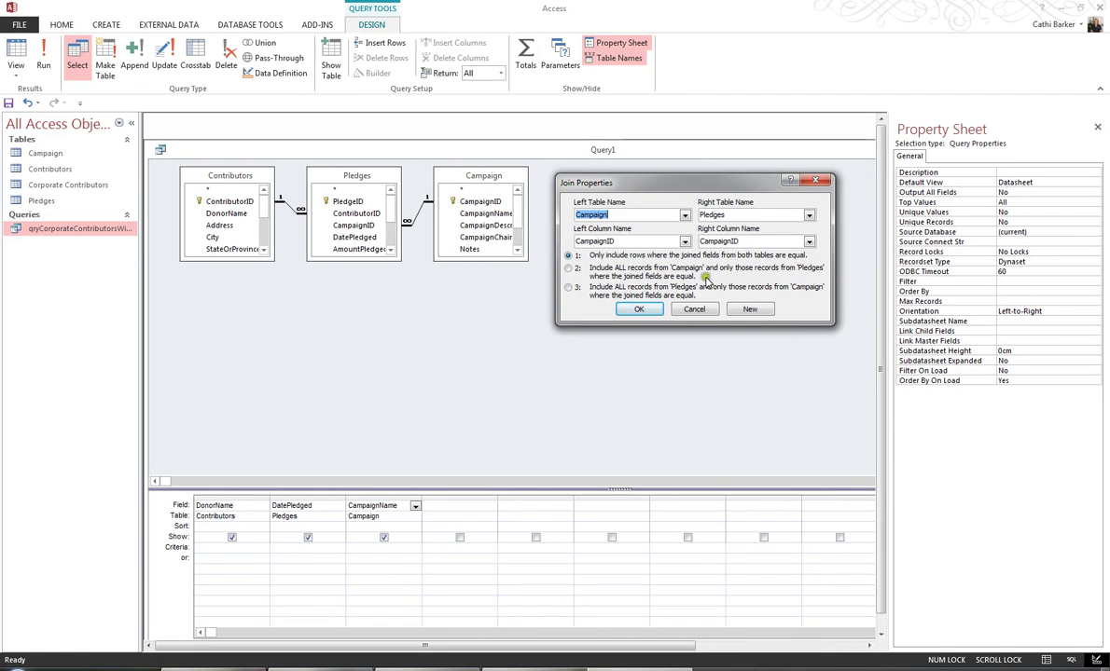
pyautogui.click(608, 273)
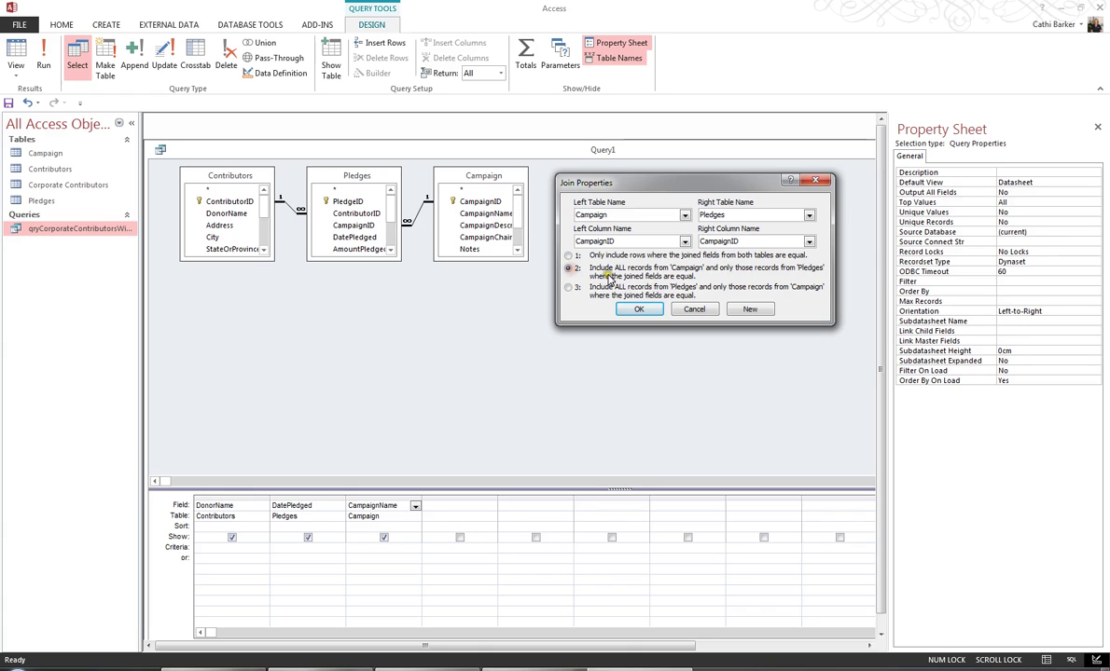
pyautogui.click(634, 311)
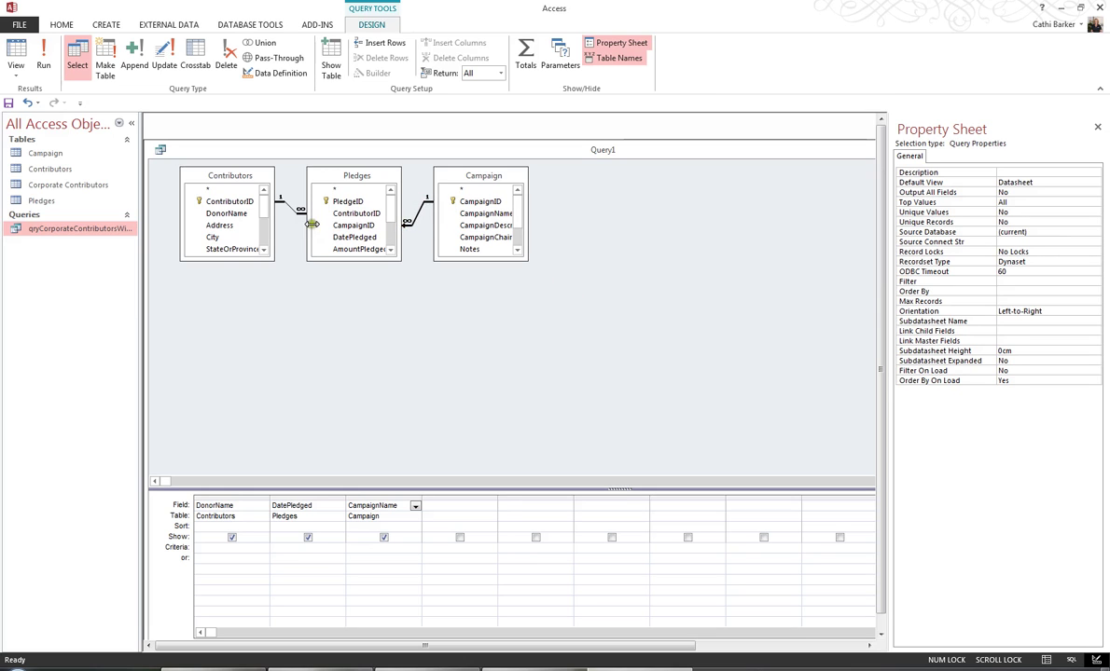
# Set the Contributors–Pledges join to include all records from Pledges and only matching Contributors, and view the query's results.
pyautogui.doubleClick(290, 208)
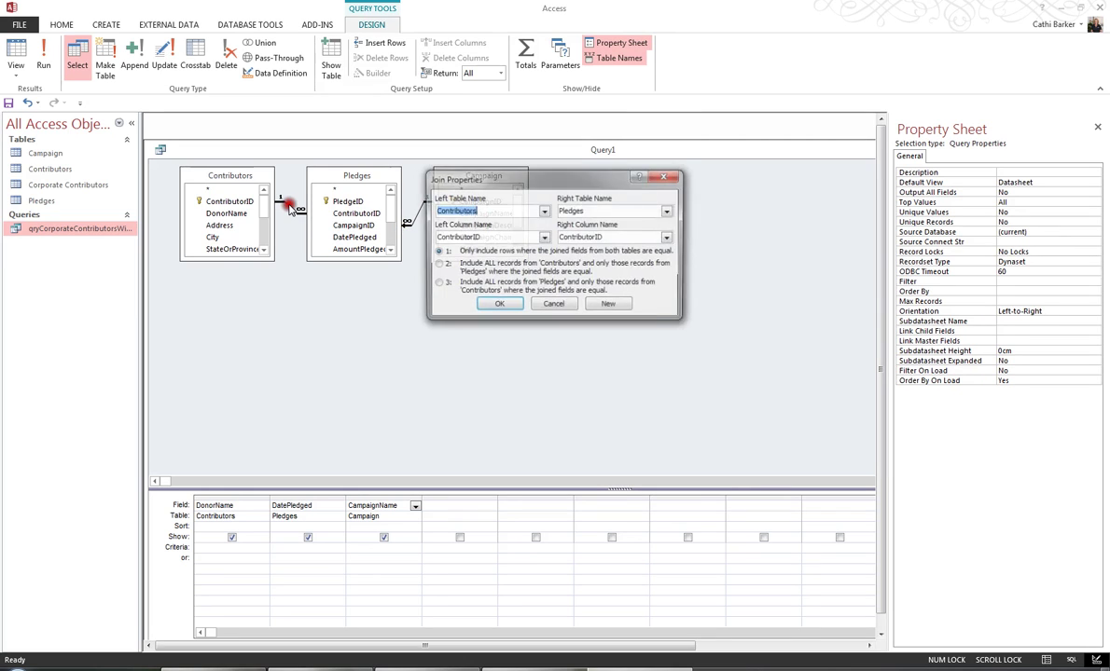
pyautogui.click(437, 285)
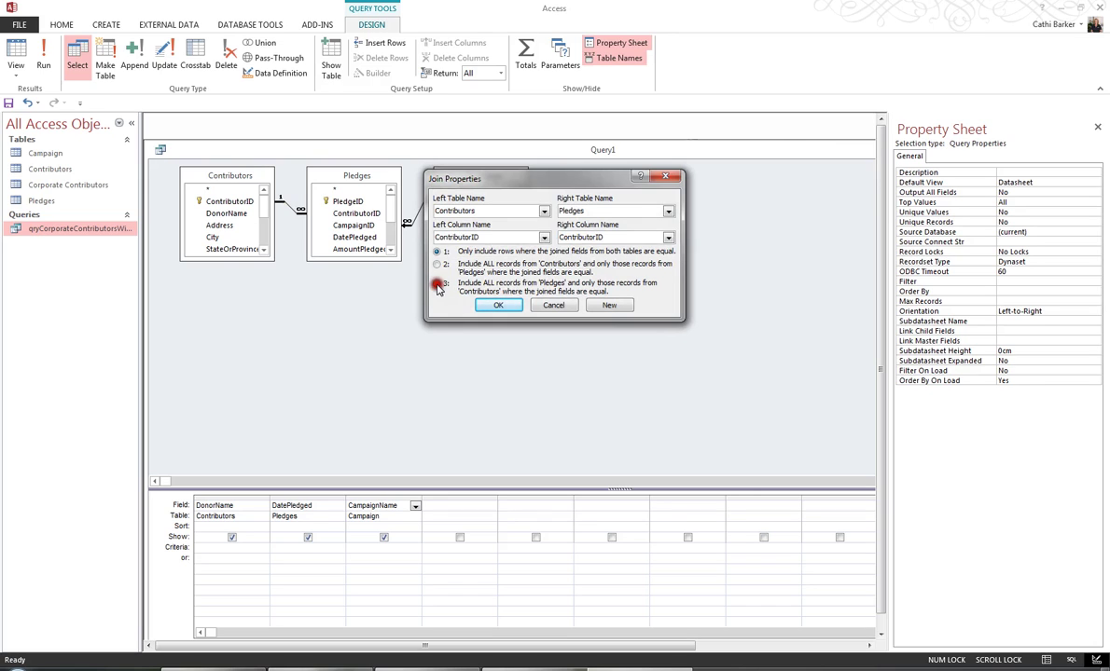
pyautogui.click(494, 305)
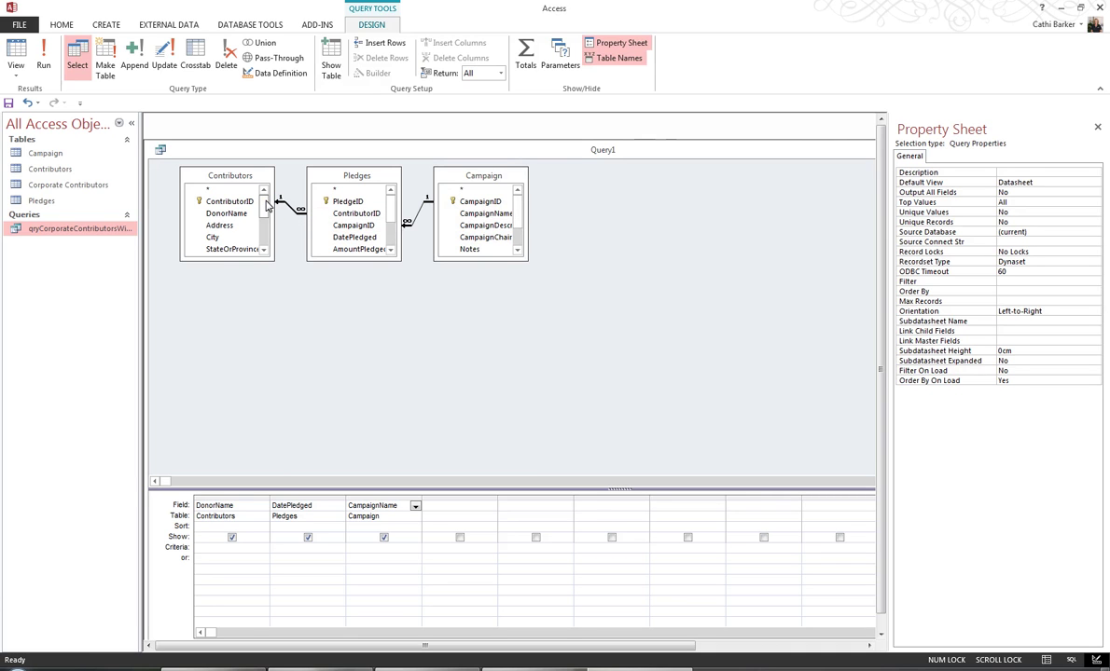
pyautogui.click(16, 55)
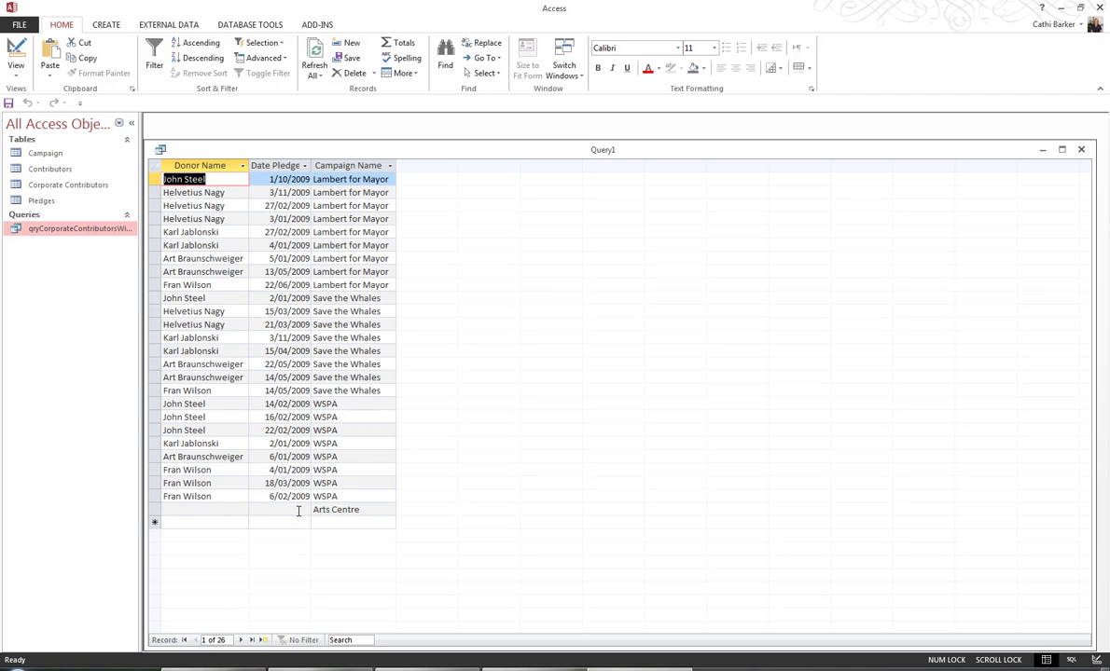
# Return to Design View and set the Contributors–Pledges join to include only rows where the joined fields are equal.
pyautogui.click(16, 56)
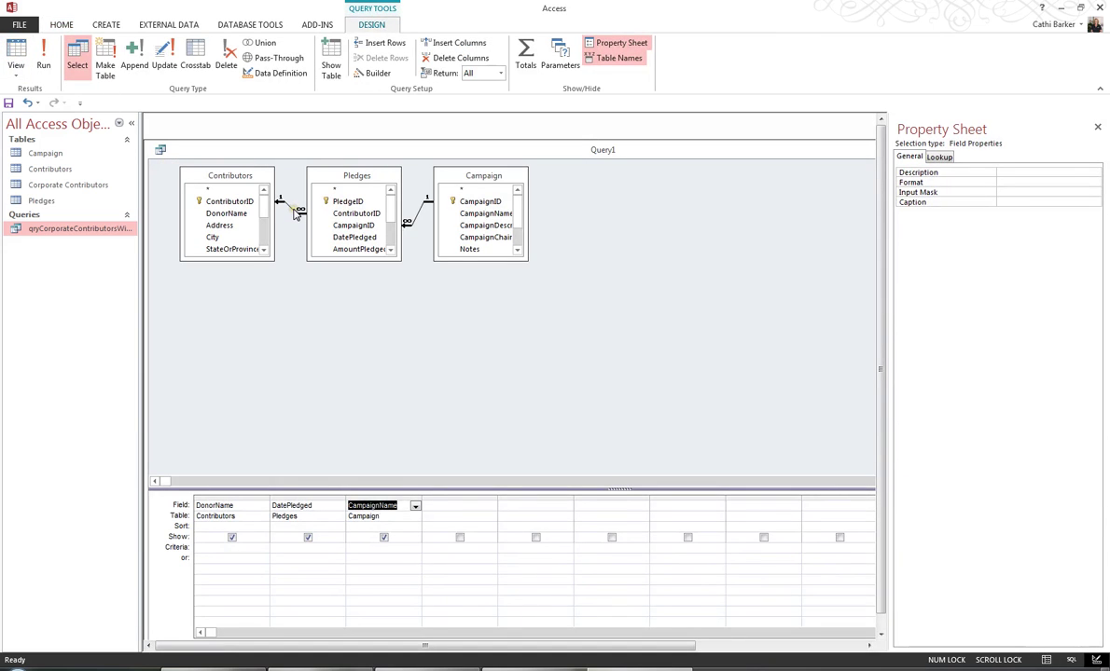
pyautogui.doubleClick(295, 213)
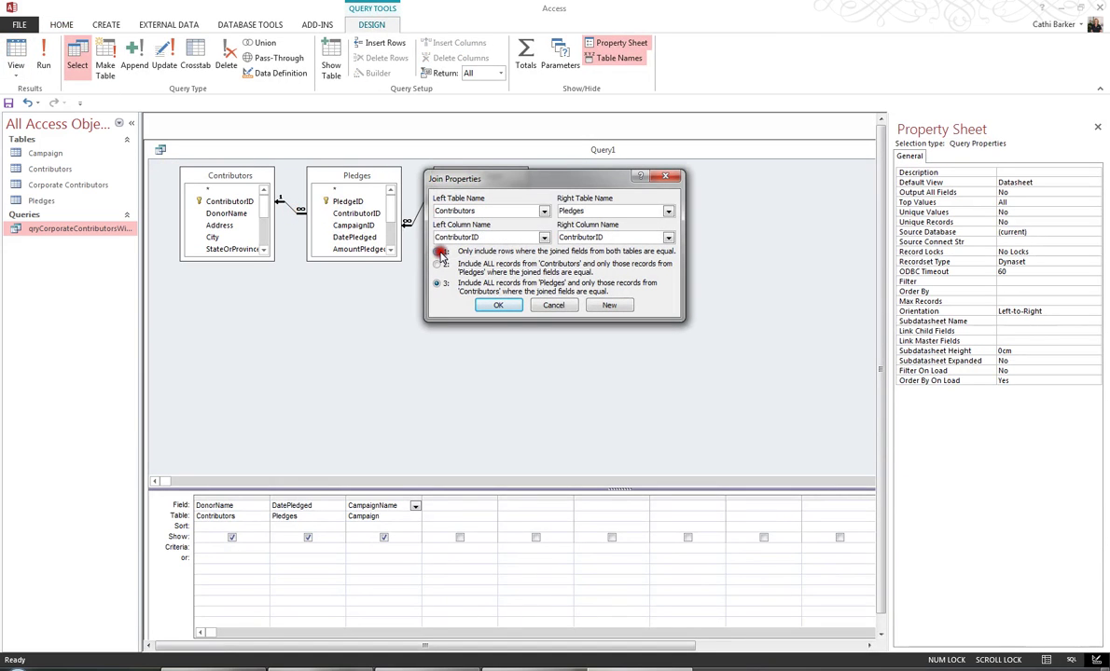
pyautogui.click(440, 253)
pyautogui.click(497, 305)
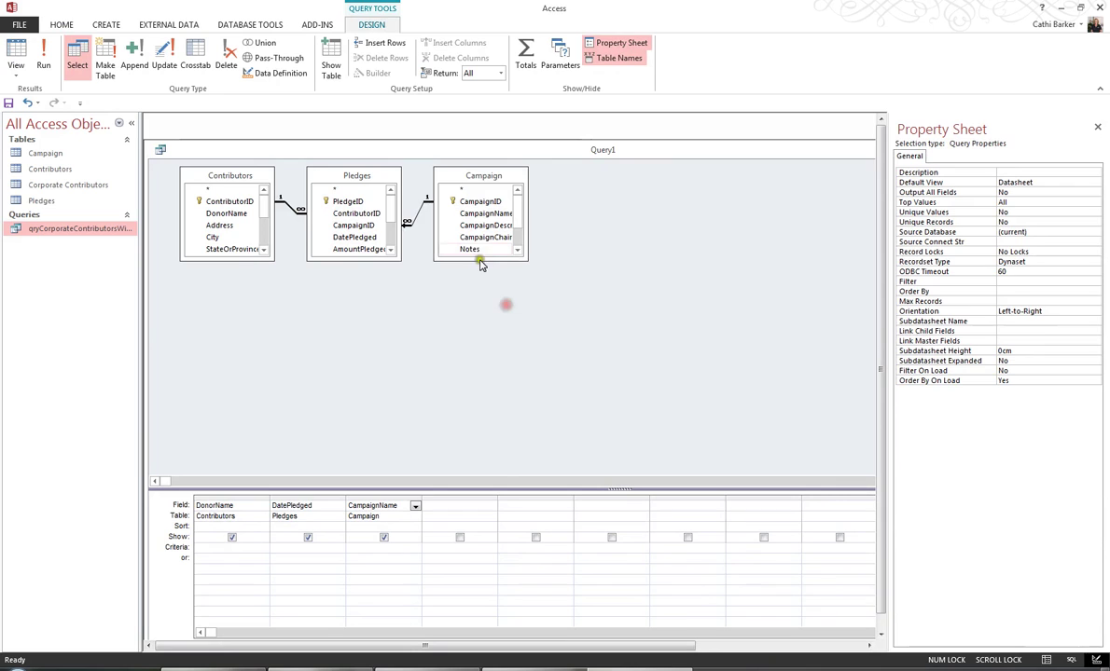
# Set the Campaign–Pledges join to include only rows where the joined fields from both tables are equal.
pyautogui.doubleClick(418, 219)
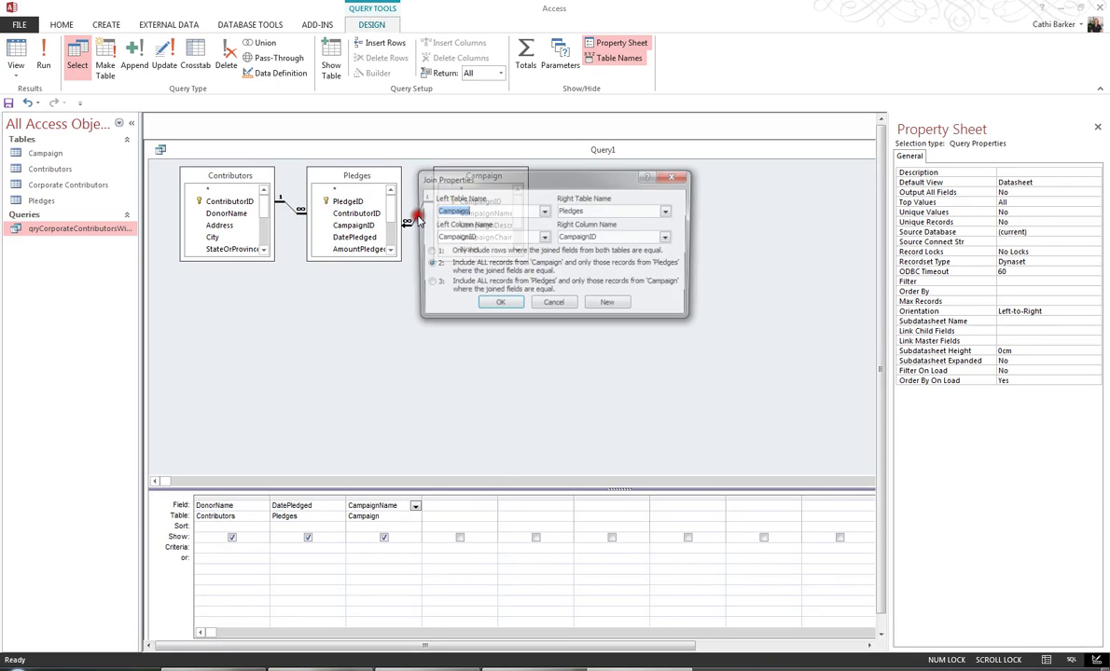
pyautogui.click(427, 251)
pyautogui.click(503, 306)
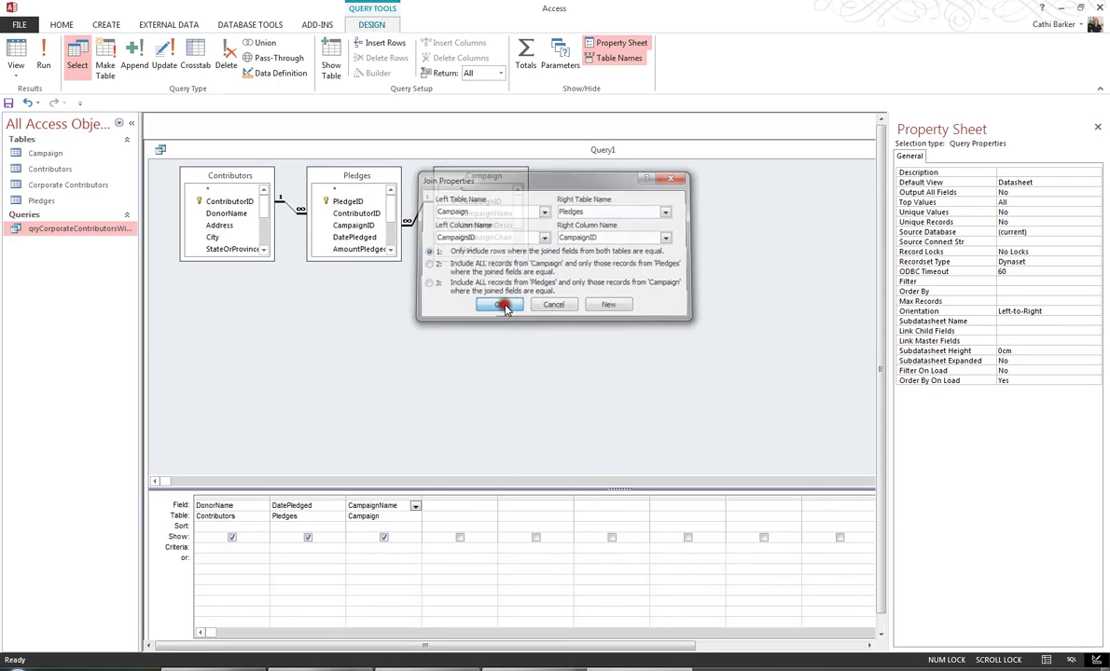
# View the inner-join query's results in Datasheet View and close the query.
pyautogui.click(16, 54)
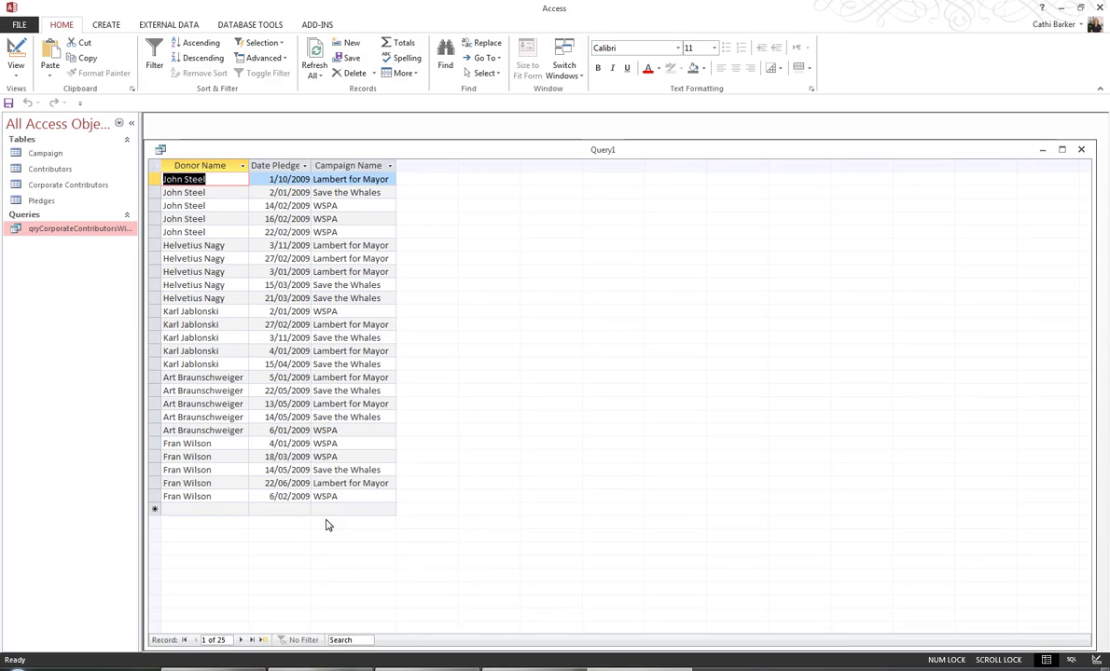
pyautogui.click(1081, 149)
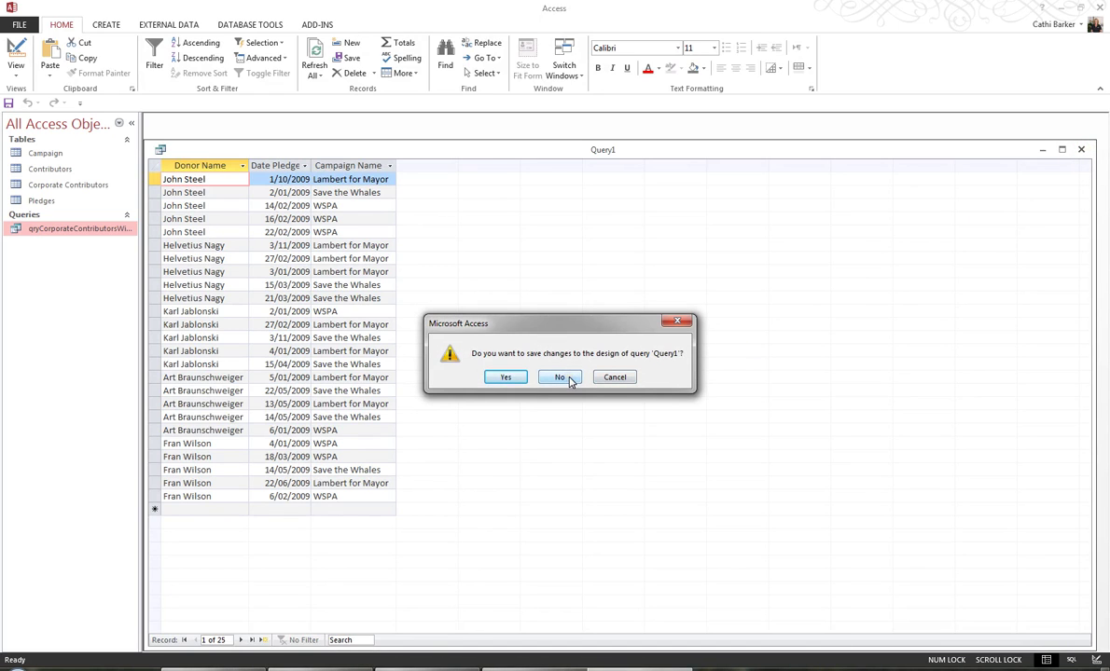